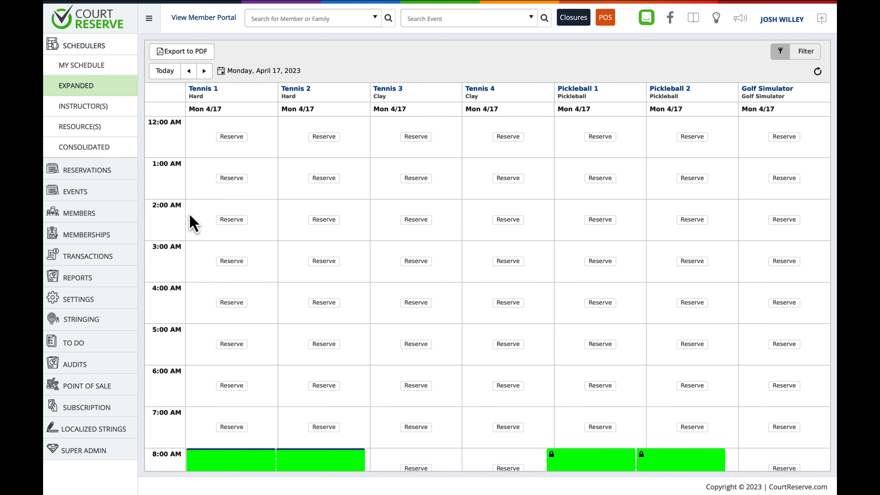
# - Enable the Court Waitlisting add-on in the organization's add-on settings and agree to its terms
pyautogui.click(82, 299)
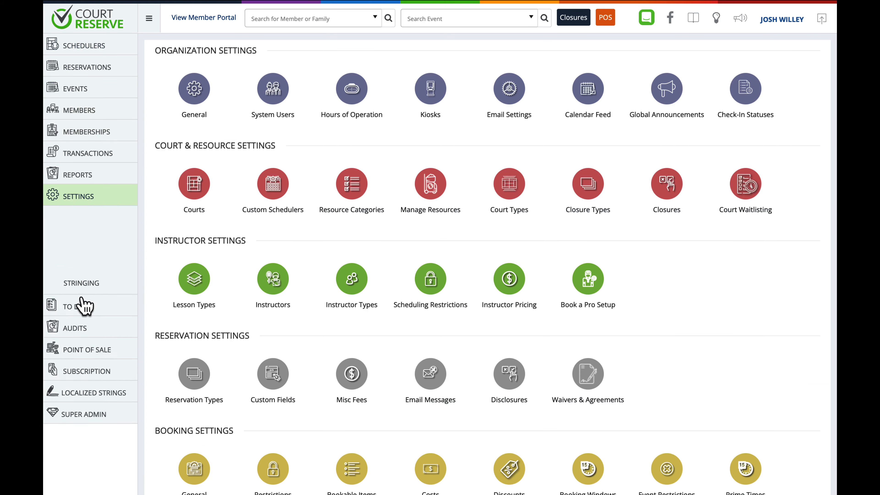
pyautogui.scroll(-20, 263, 298)
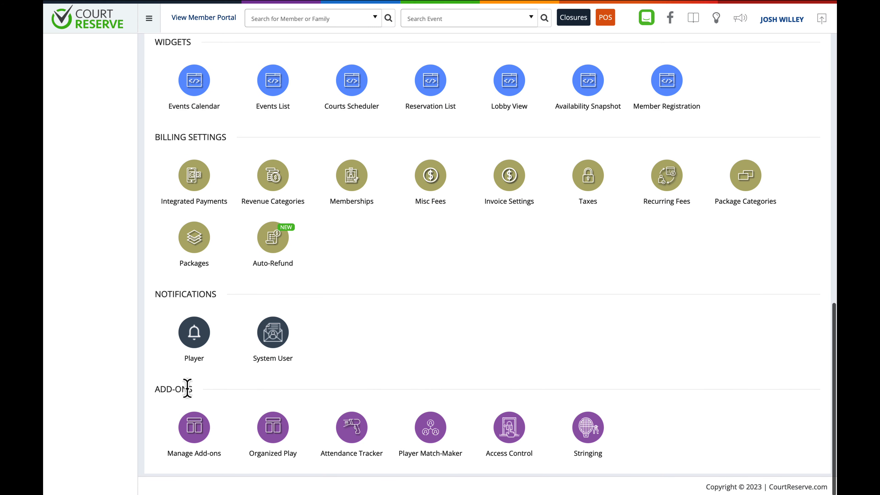
pyautogui.click(194, 428)
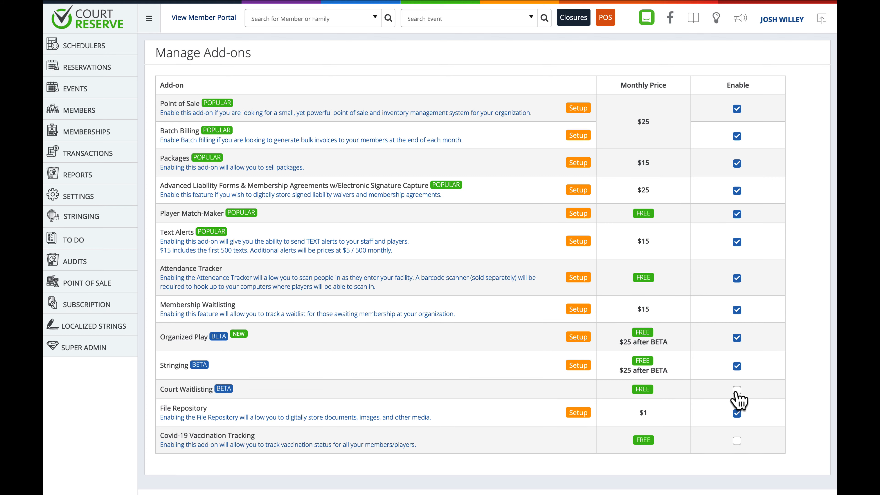
pyautogui.click(736, 390)
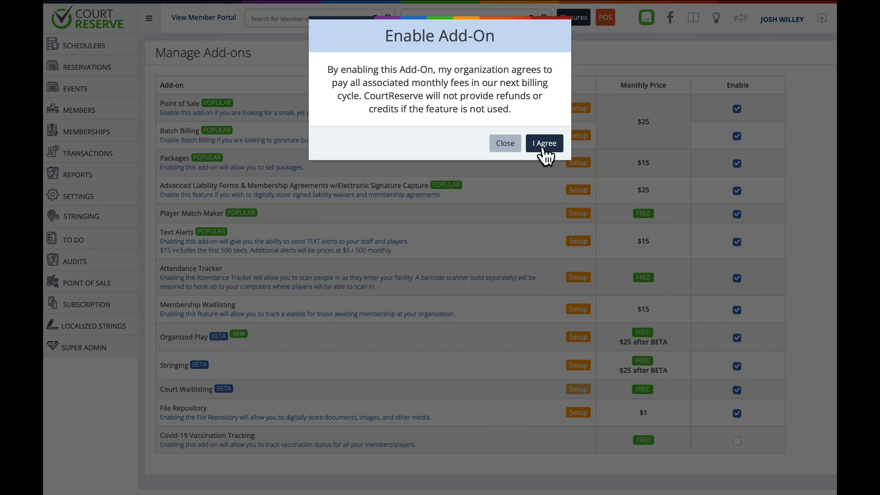
pyautogui.click(544, 143)
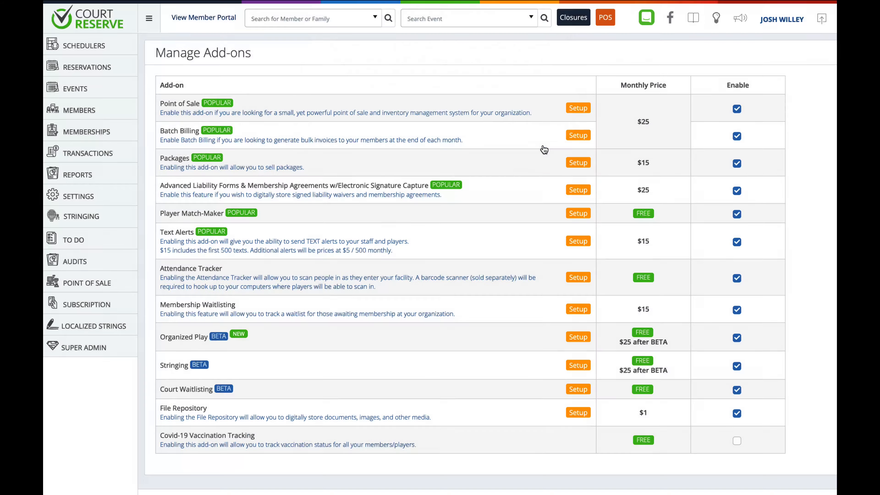
# - Open the Court Waitlisting setup and allow players on the member portal or app to register for the waitlist
pyautogui.click(578, 389)
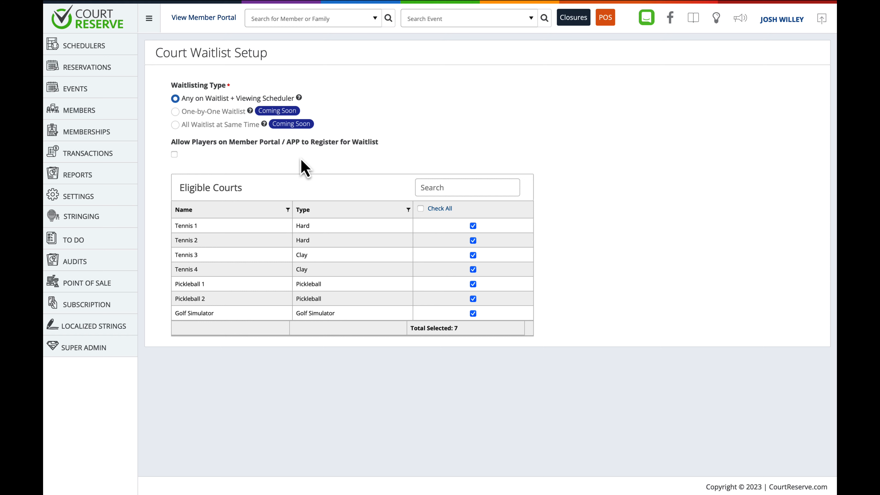
pyautogui.click(174, 154)
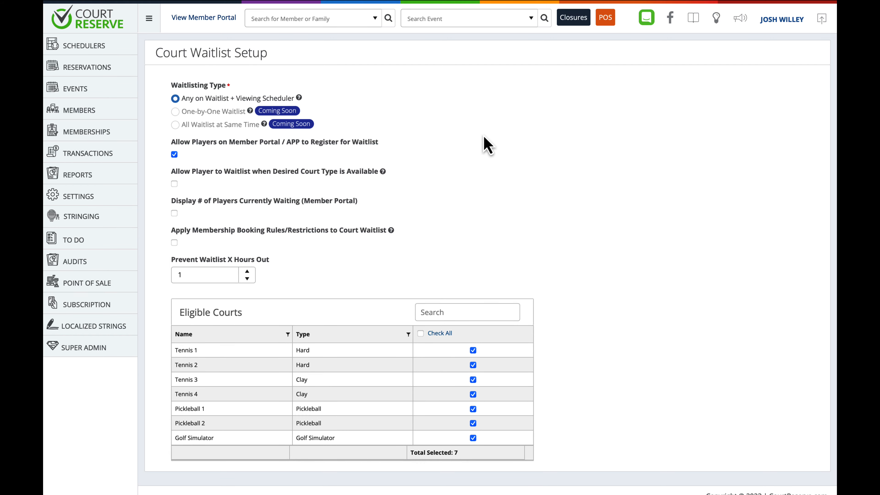
pyautogui.scroll(-1, 486, 145)
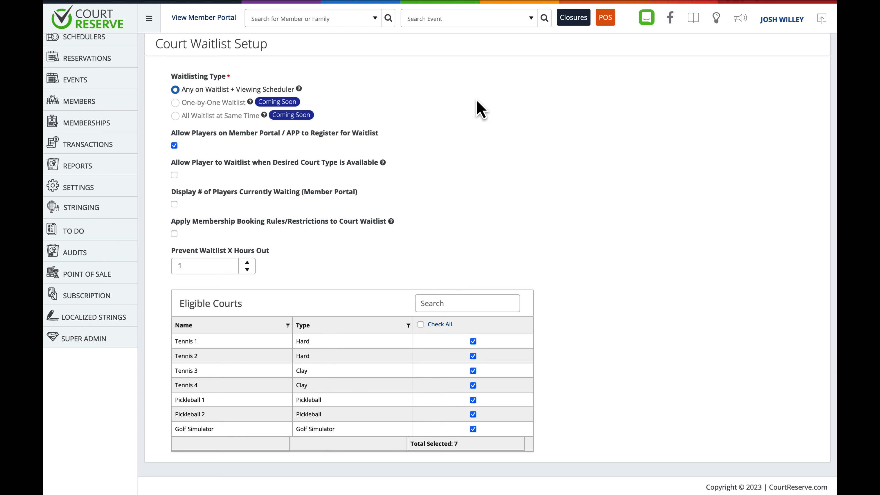
# - Toggle the waitlist setup options for available court types, membership booking rules and member portal registration
pyautogui.click(174, 175)
pyautogui.click(174, 174)
pyautogui.click(191, 177)
pyautogui.click(330, 190)
pyautogui.click(174, 233)
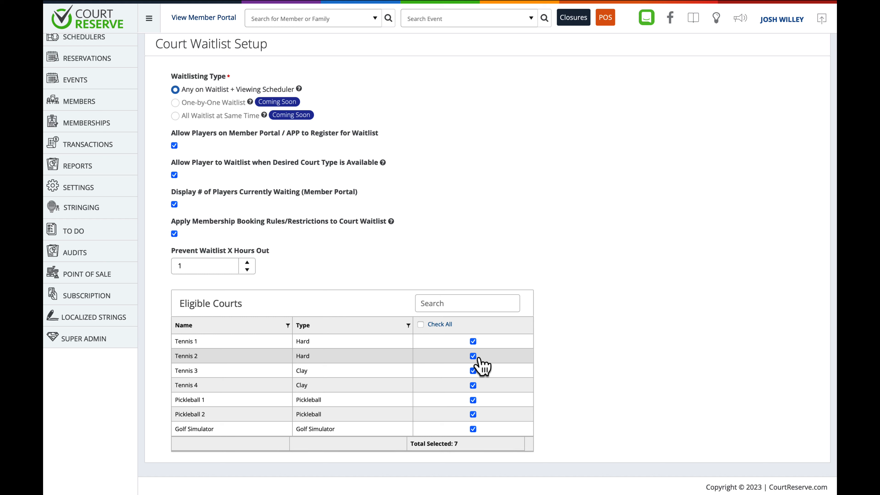
pyautogui.click(174, 145)
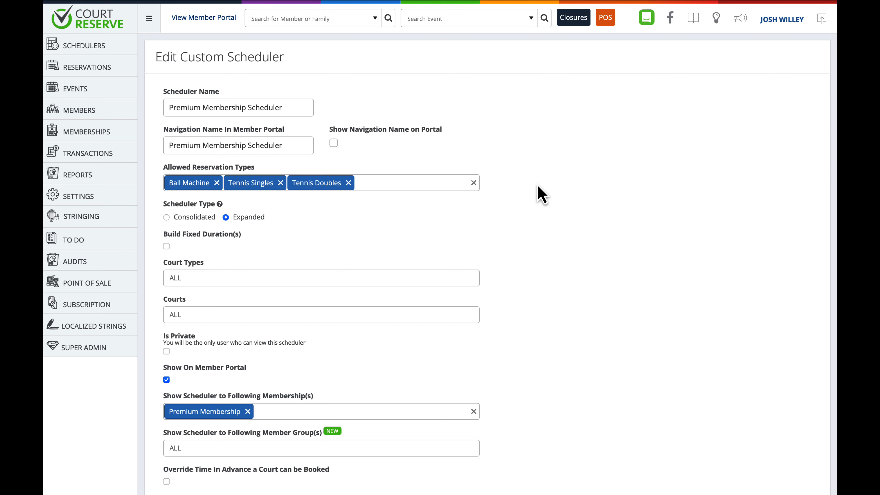
# - Turn on the waitlisting setting override for the Premium Membership Scheduler
pyautogui.scroll(-1, 538, 186)
pyautogui.scroll(-15, 538, 187)
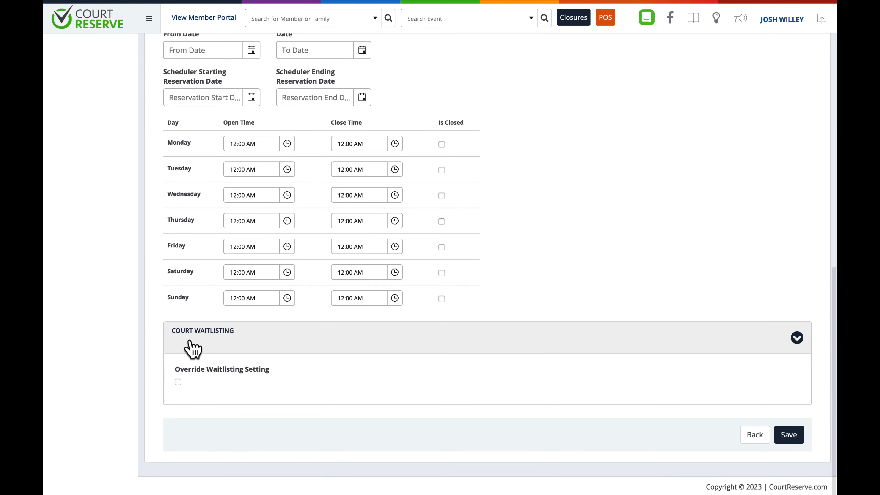
pyautogui.click(178, 382)
pyautogui.scroll(-3, 275, 409)
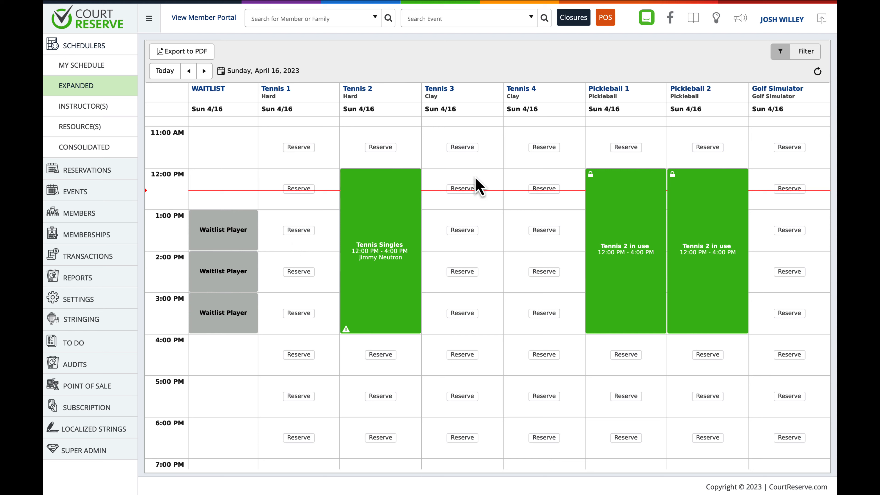
# - Filter the expanded scheduler for Sunday, April 16, 2023 to hide the waitlist, and clear the filter again
pyautogui.click(806, 52)
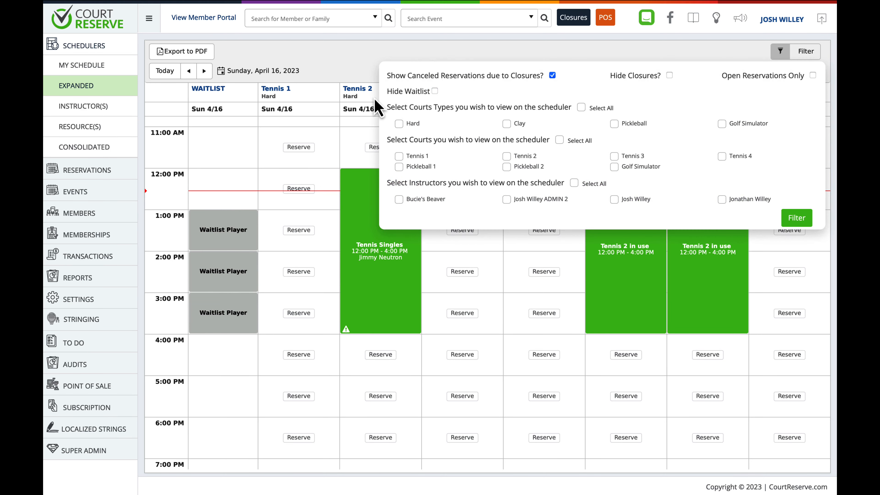
pyautogui.click(435, 91)
pyautogui.click(794, 224)
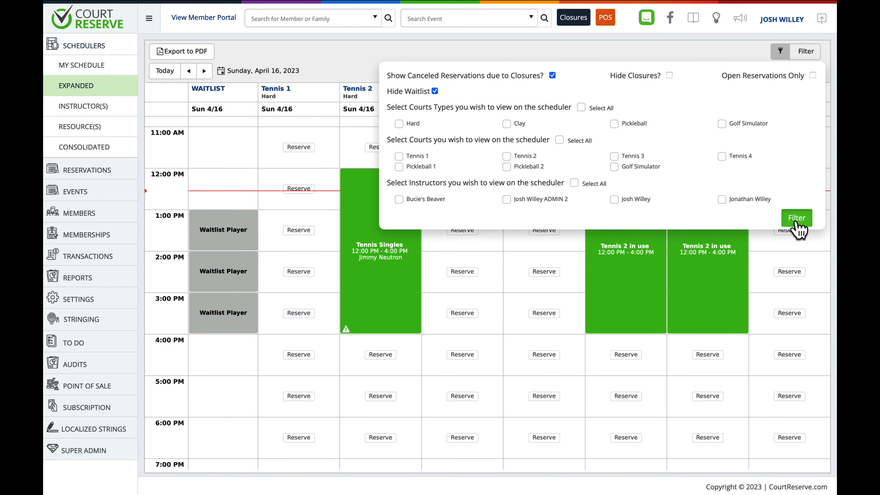
pyautogui.scroll(-3, 795, 228)
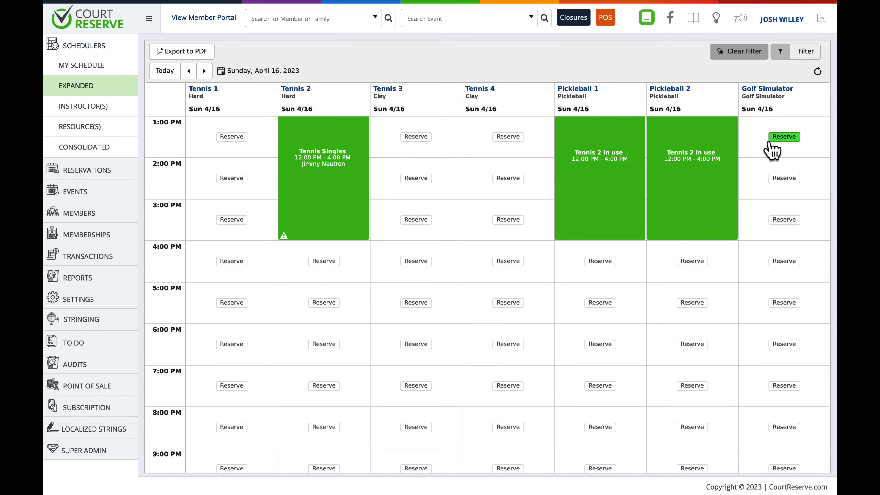
pyautogui.click(739, 52)
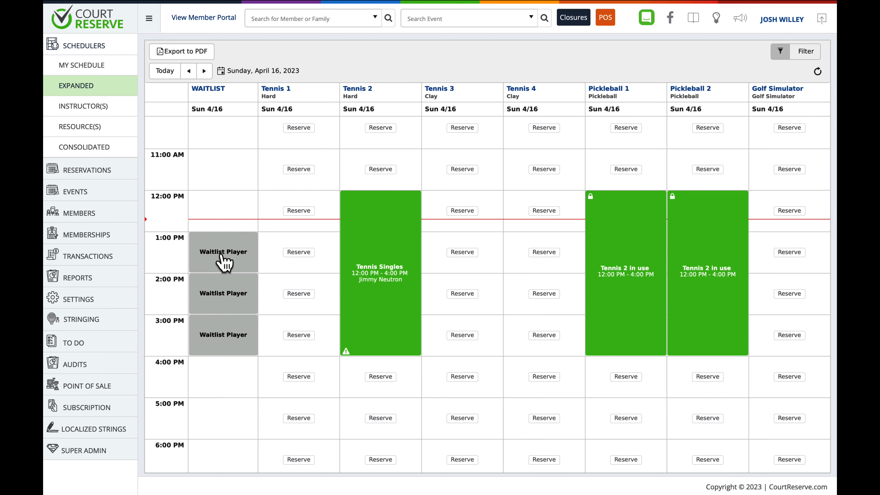
# - Start a waitlist entry at 1:00 PM with reservation type Tennis Singles and the Flexible duration type
pyautogui.click(224, 264)
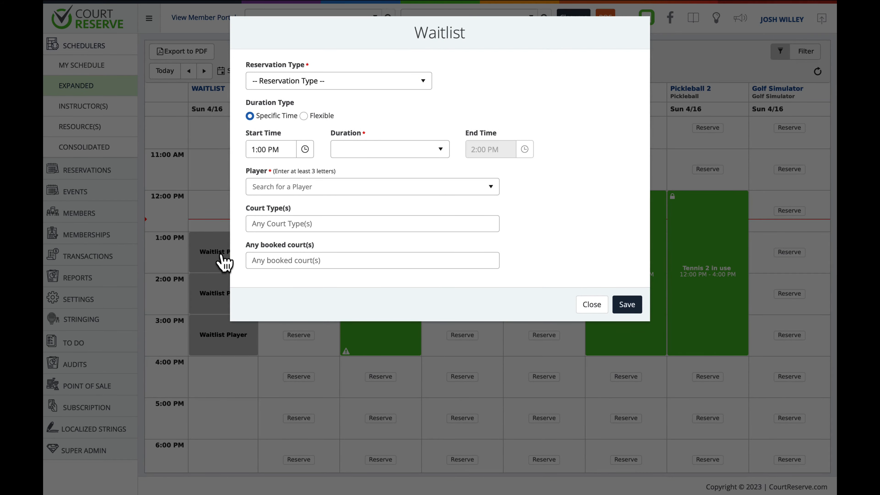
pyautogui.click(394, 88)
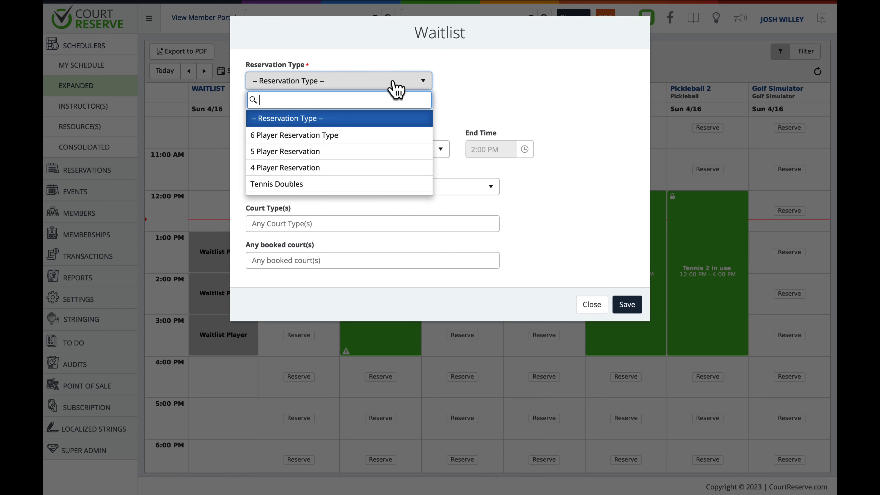
pyautogui.scroll(-3, 362, 173)
pyautogui.scroll(-5, 362, 173)
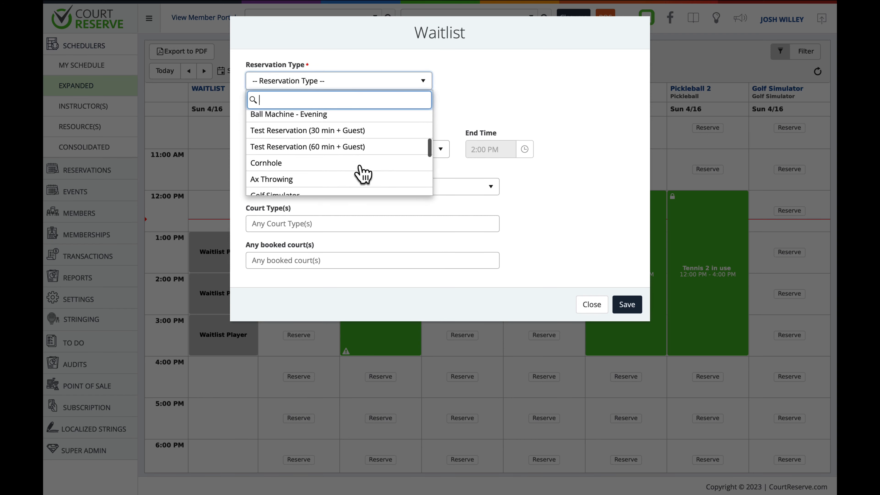
pyautogui.click(363, 172)
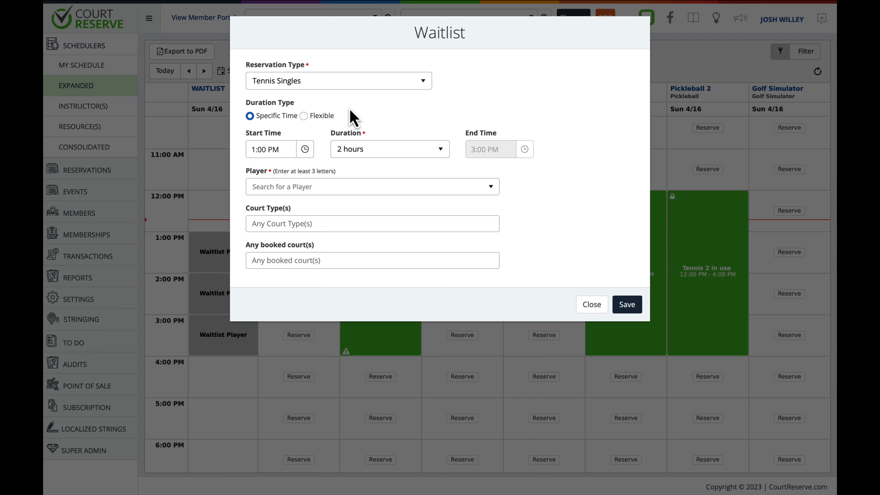
pyautogui.click(304, 116)
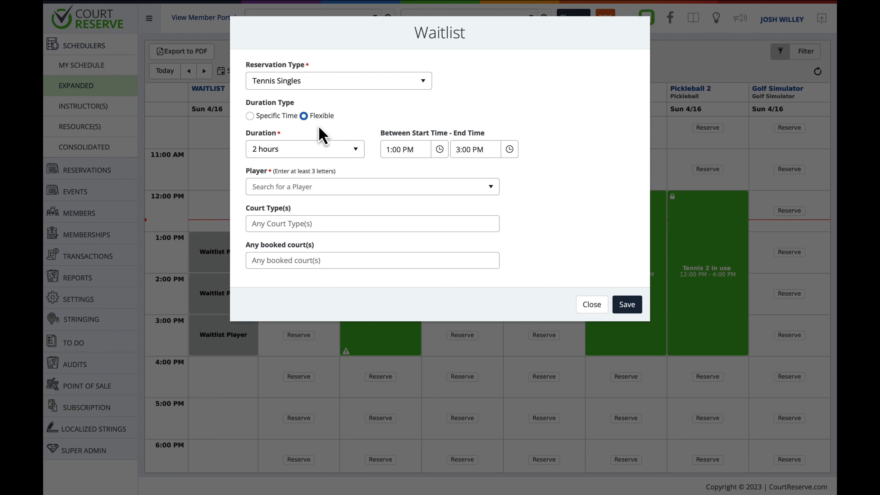
# - Search for the player by full name and select them for the waitlist entry
pyautogui.click(320, 190)
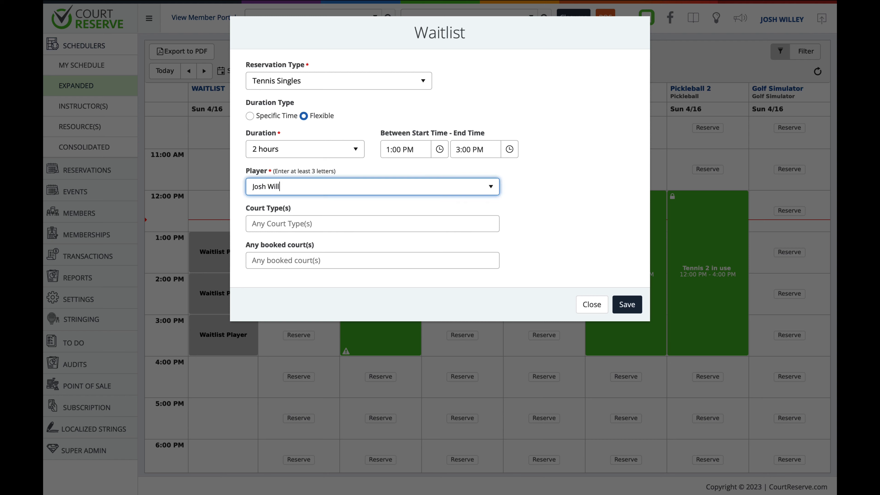
pyautogui.click(309, 222)
pyautogui.click(499, 213)
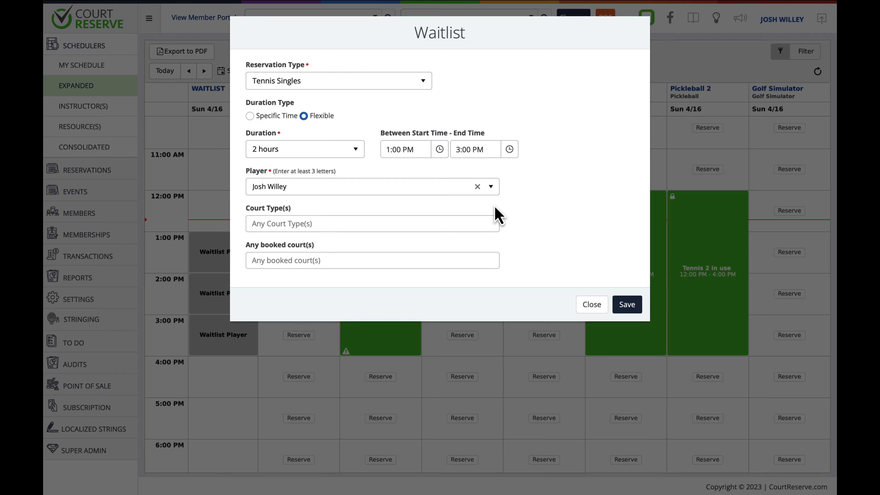
# - Set the waitlist entry's court type to Pickleball and booked court to Pickleball 2, and save the entry
pyautogui.click(443, 225)
pyautogui.click(410, 256)
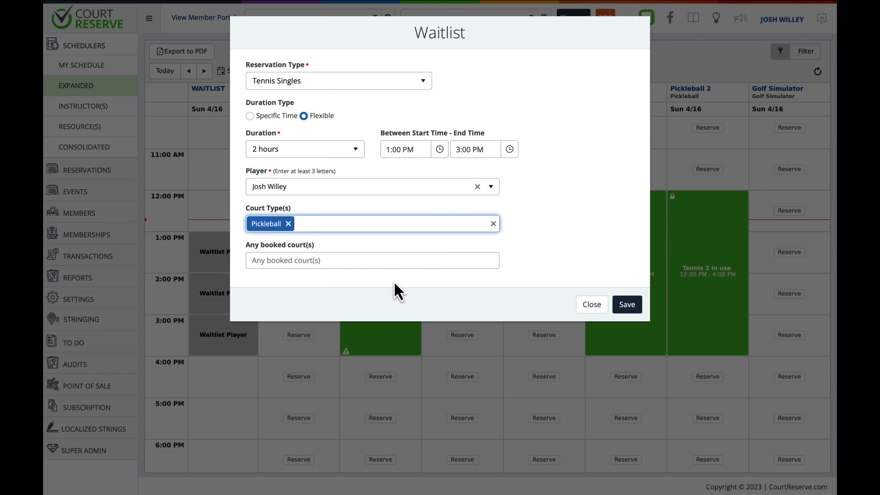
pyautogui.click(381, 265)
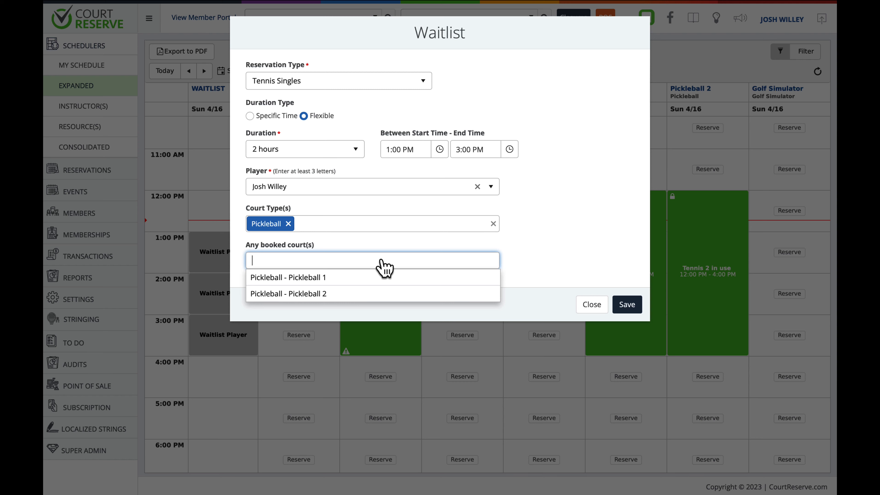
pyautogui.click(488, 294)
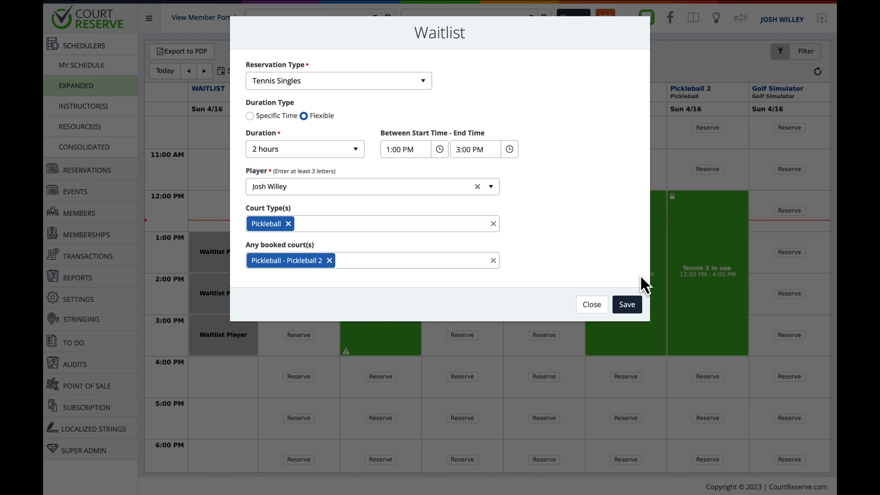
pyautogui.click(625, 309)
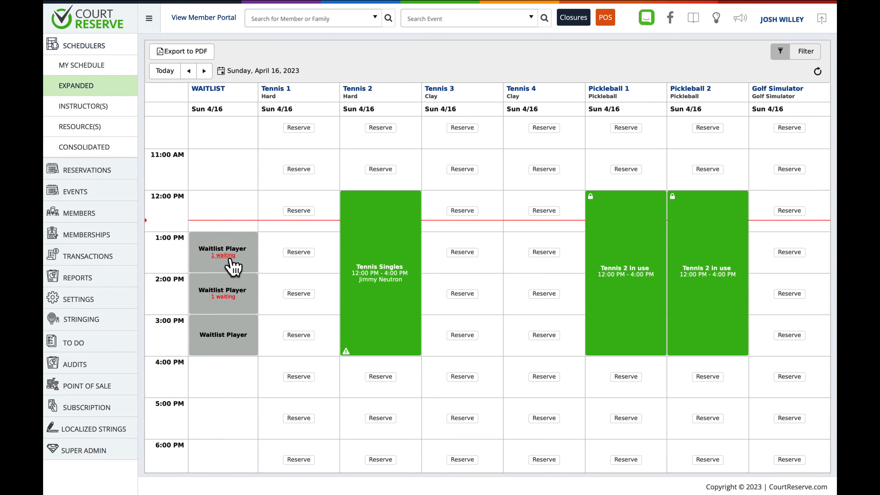
# - Open the 1:00 PM waiting list and review the reservation form for the waitlisted player without saving it
pyautogui.click(221, 258)
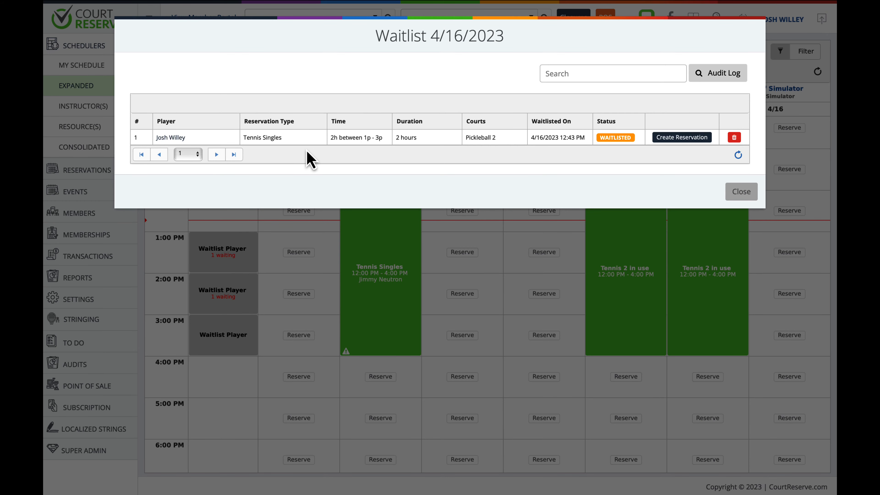
pyautogui.click(677, 138)
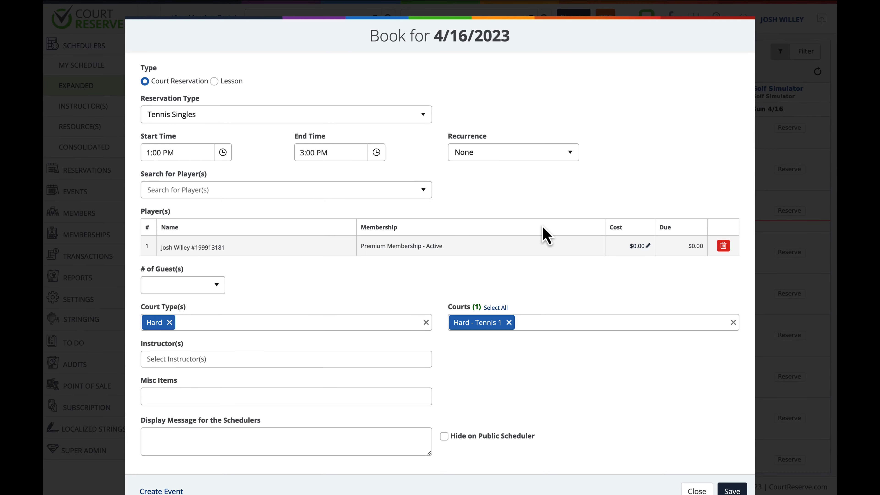
pyautogui.scroll(-2, 544, 232)
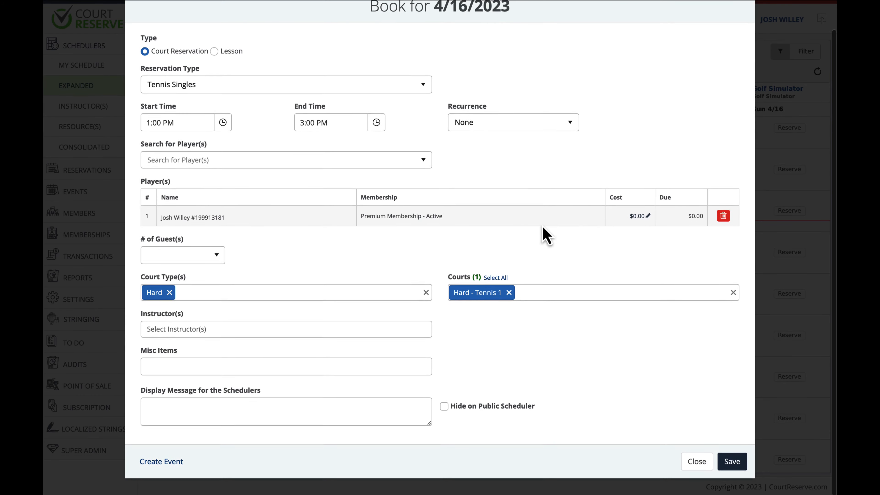
pyautogui.click(690, 465)
pyautogui.click(731, 192)
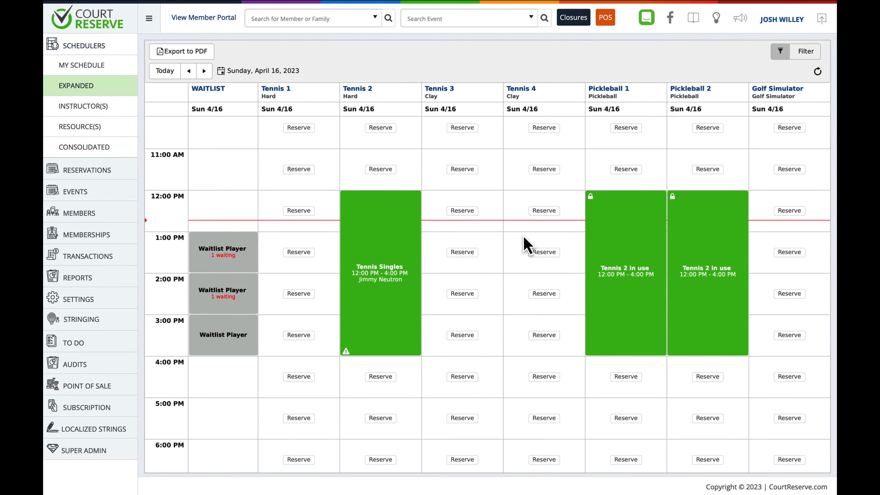
# - Switch to the member portal and start joining the 2:00 PM court waitlist with the court type Pickleball
pyautogui.click(233, 28)
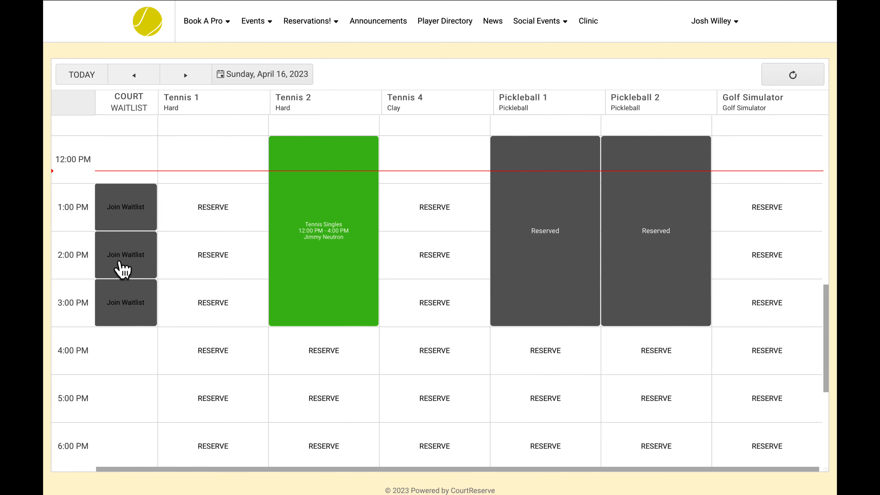
pyautogui.click(123, 270)
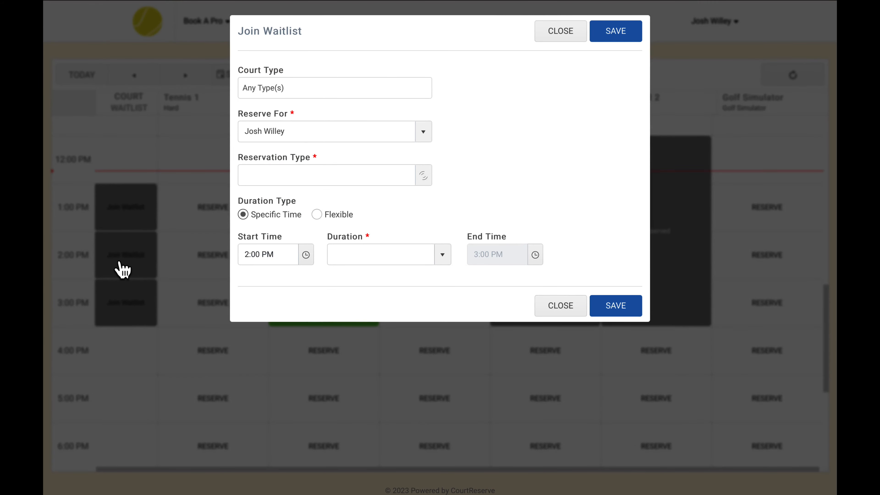
pyautogui.click(314, 89)
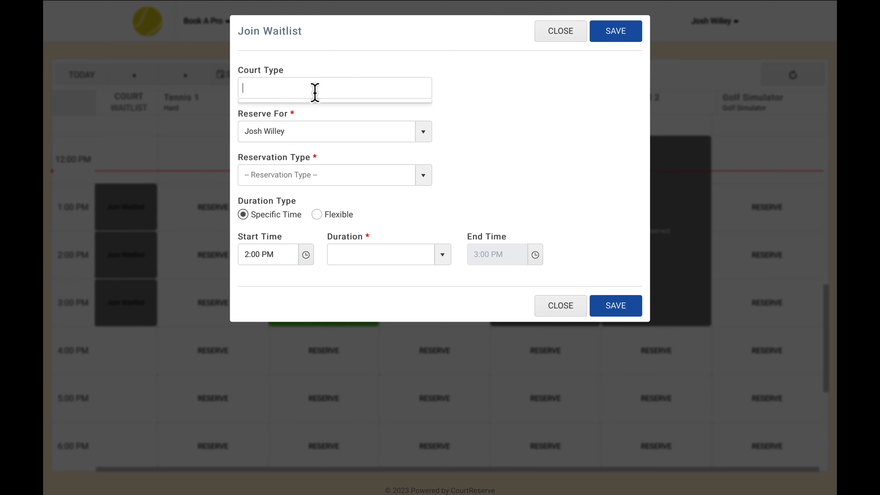
pyautogui.click(302, 140)
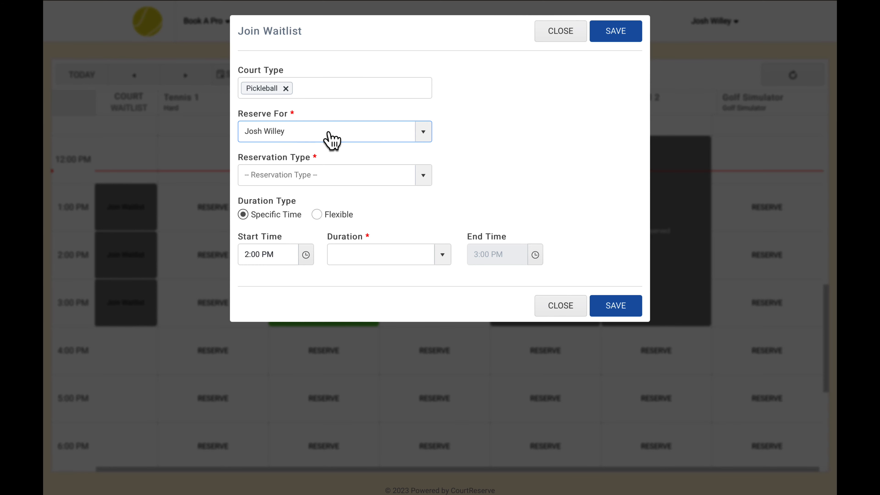
# - Check the selectable members to reserve for, and set Tennis Singles, the Flexible duration type and a 2-hour duration
pyautogui.click(422, 133)
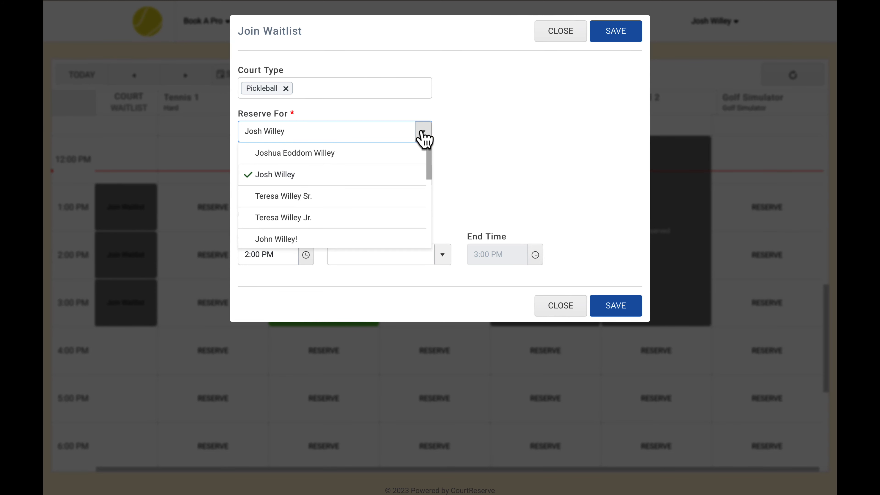
pyautogui.click(422, 136)
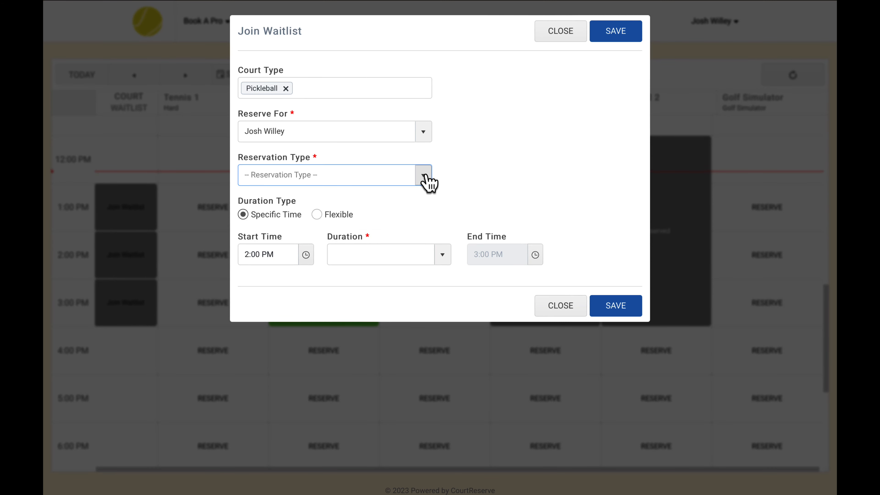
pyautogui.click(426, 181)
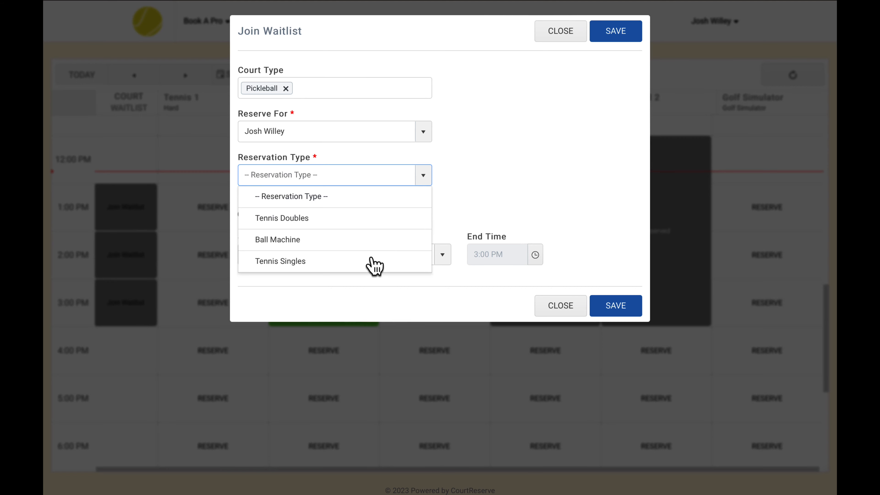
pyautogui.click(371, 262)
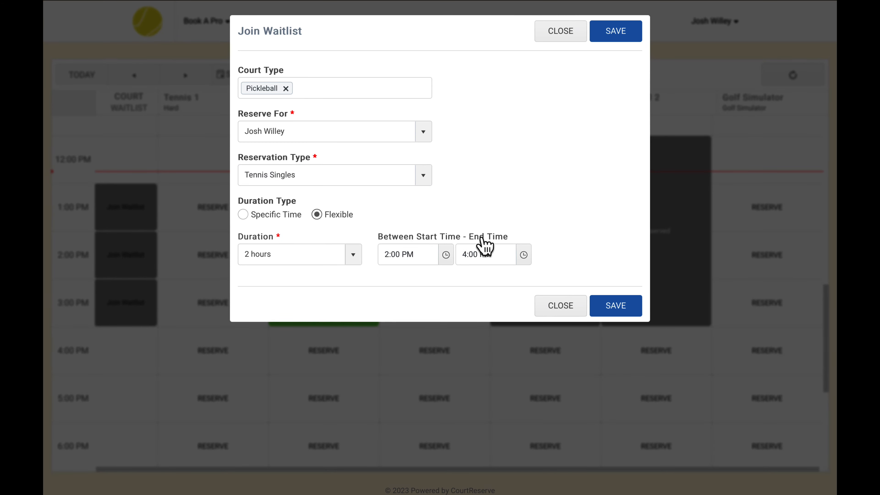
# - Set the end of the waitlist time range to 3:00 PM and save the waitlist request
pyautogui.click(523, 256)
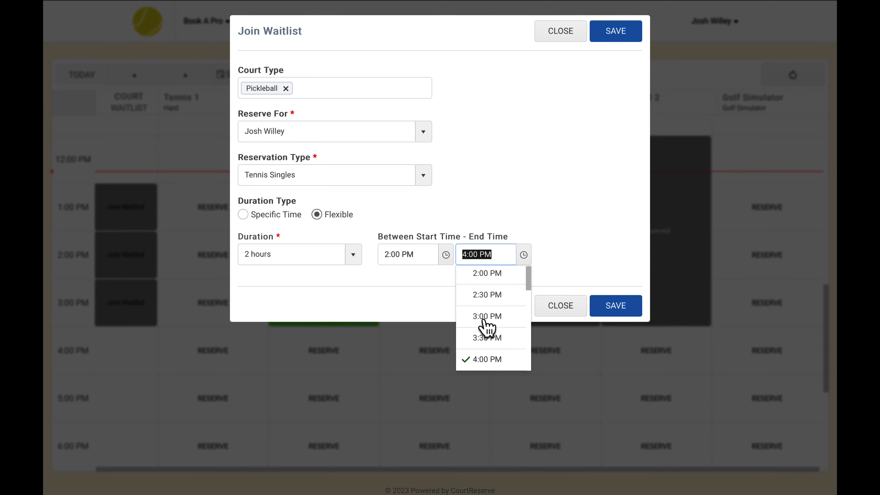
pyautogui.click(484, 316)
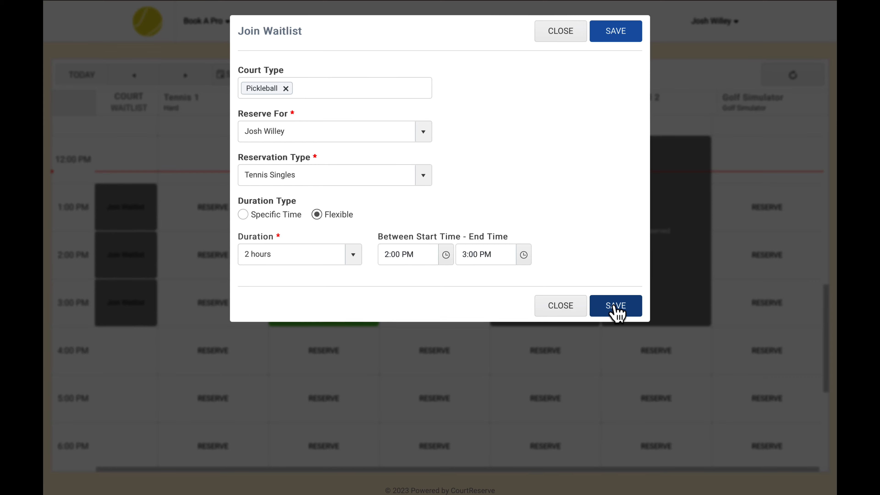
pyautogui.click(615, 306)
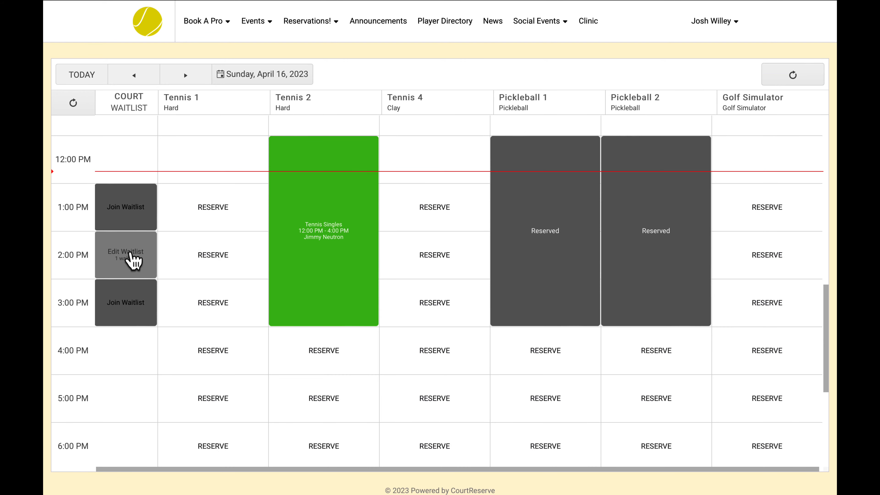
# - Review the member's 2:00 PM waitlist entry on the scheduler and in the waitlist section of My Reservations
pyautogui.click(130, 258)
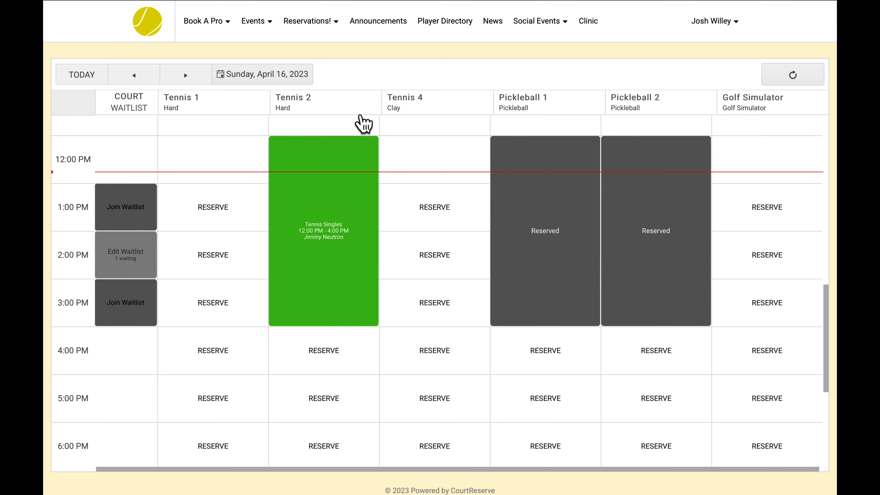
pyautogui.click(313, 22)
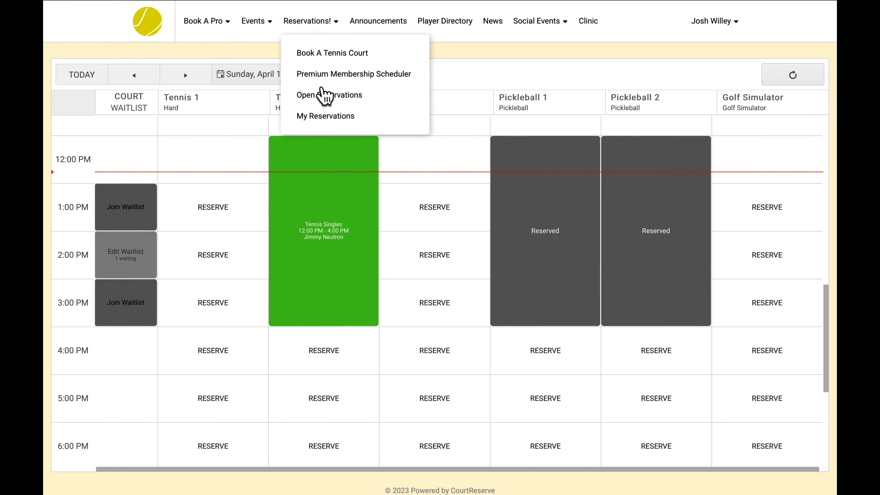
pyautogui.click(322, 117)
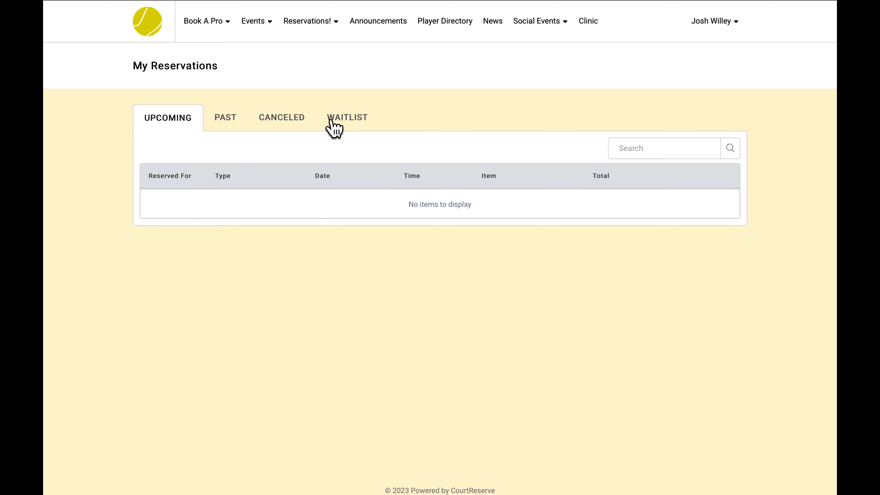
pyautogui.click(341, 119)
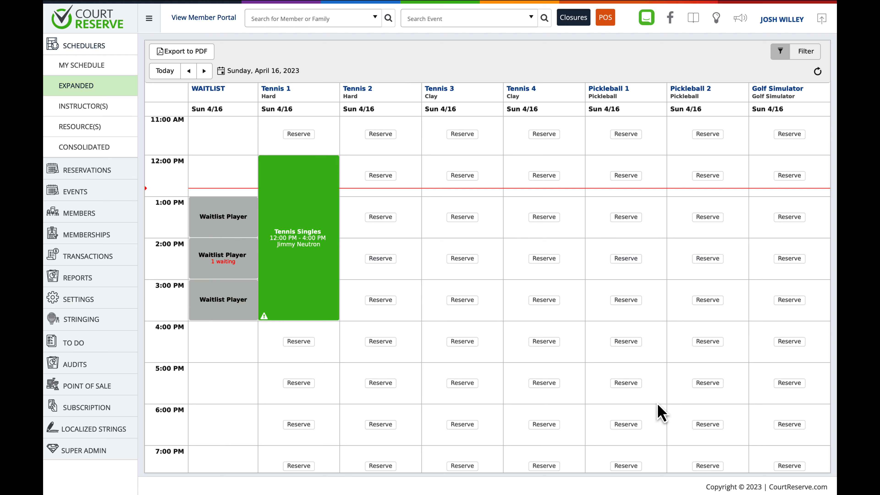
# - In the admin scheduler, review the 2:00 PM waiting list, the waitlisted player's reservation form without saving it, and the waitlist audit log
pyautogui.click(223, 263)
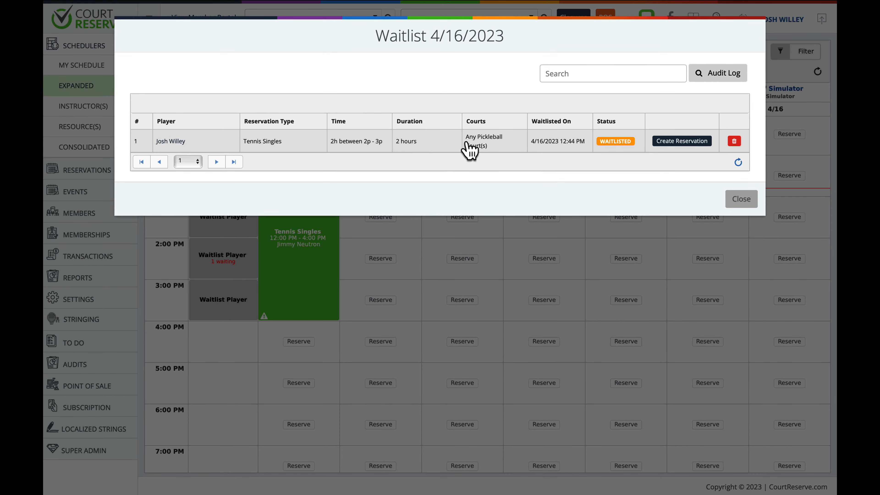
pyautogui.click(668, 142)
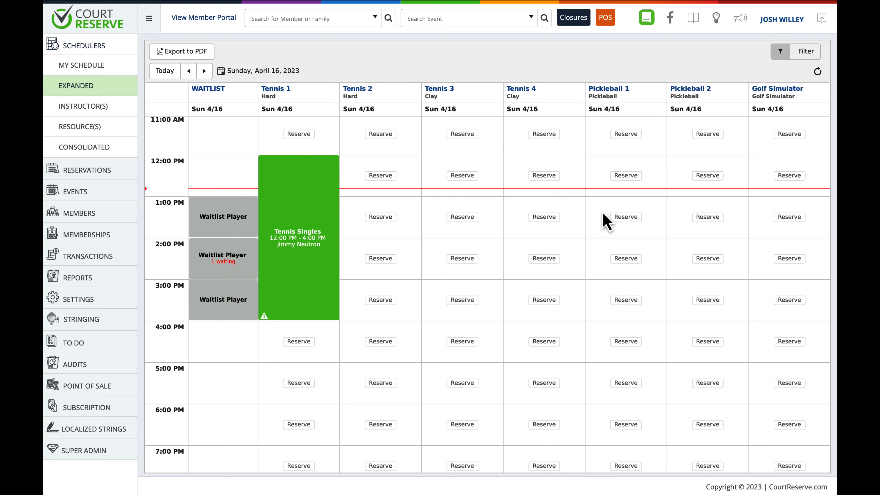
pyautogui.scroll(-1, 401, 223)
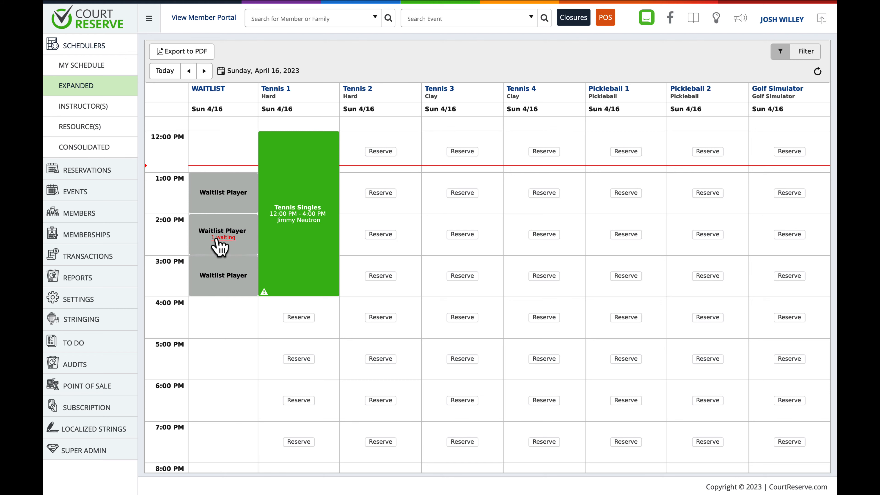
pyautogui.click(223, 237)
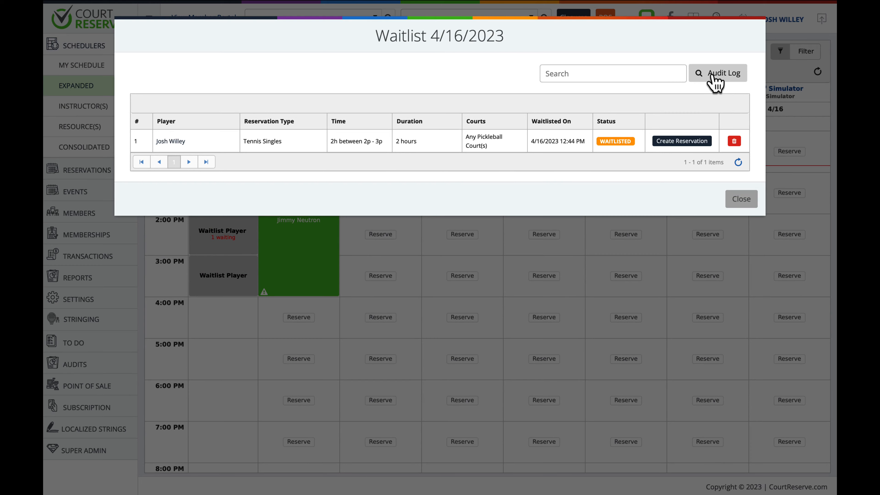
pyautogui.click(715, 83)
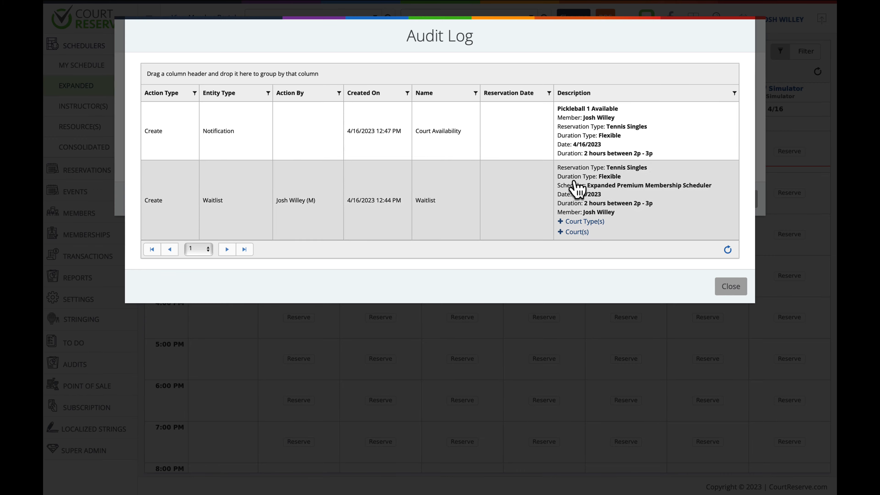
pyautogui.click(727, 292)
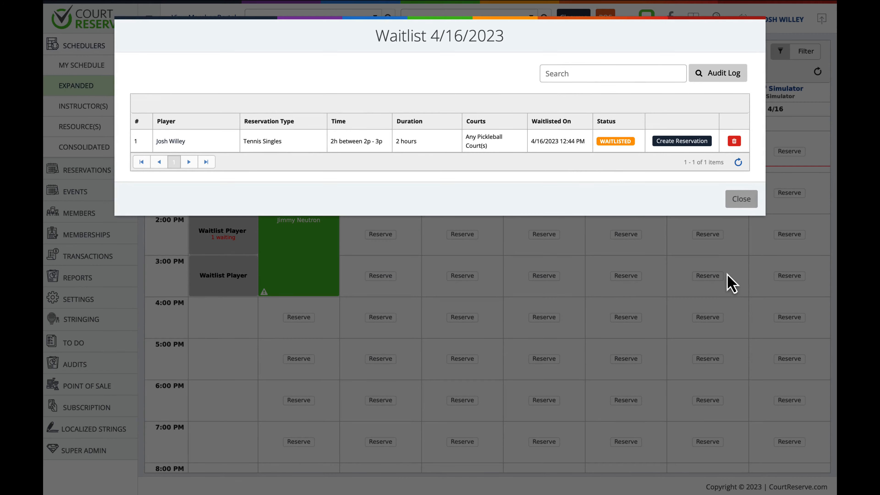
# - Create and save the waitlisted player's Tennis Singles reservation on Pickleball 1 from 2:00 PM to 4:00 PM
pyautogui.click(680, 143)
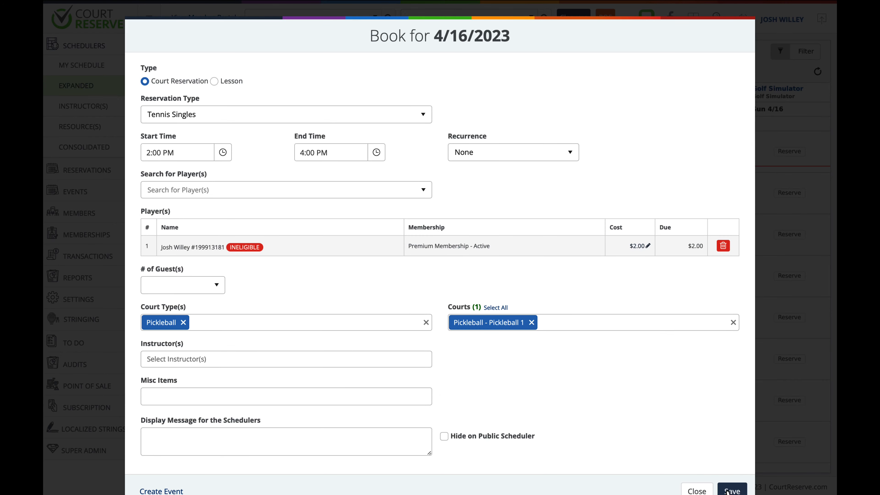
pyautogui.click(731, 490)
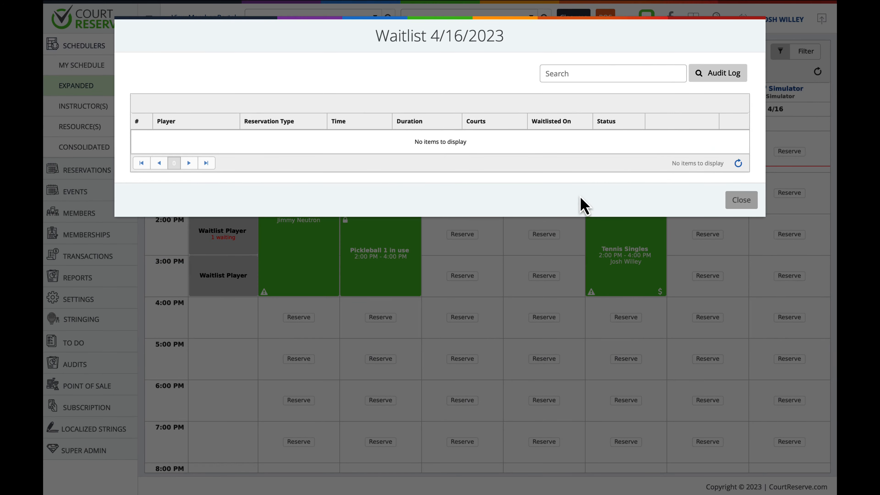
# - Check the waitlist audit log after booking the player, and return to the expanded scheduler
pyautogui.click(723, 81)
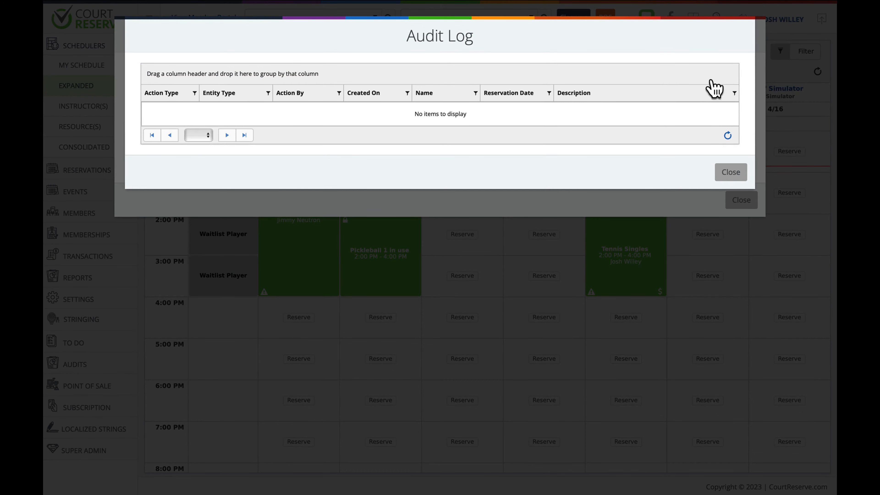
pyautogui.click(731, 172)
pyautogui.click(735, 200)
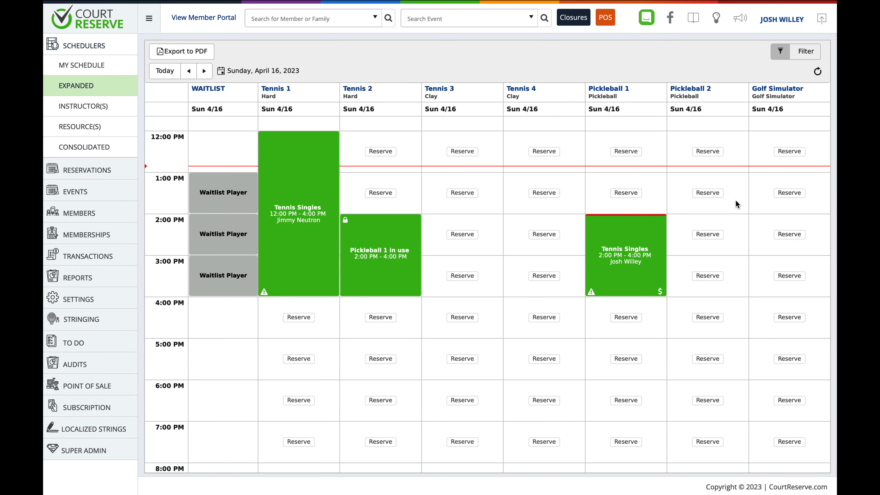